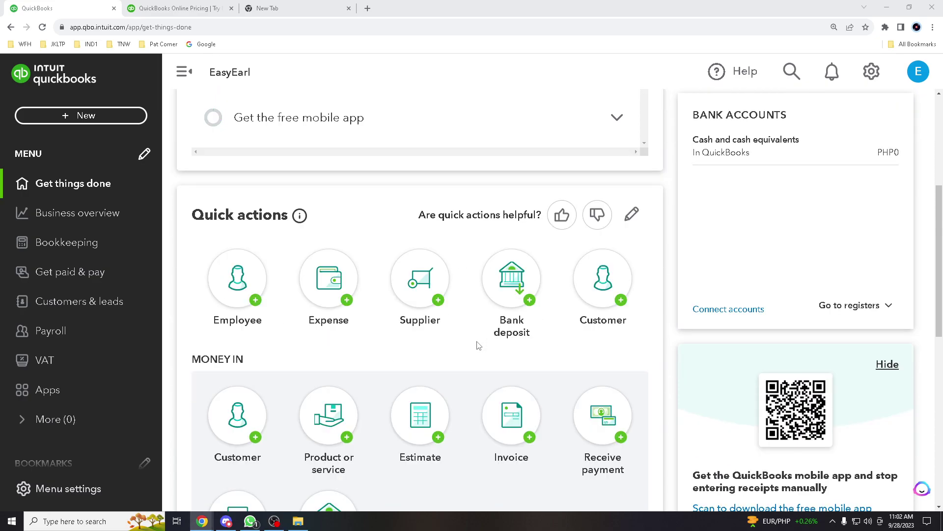
scroll(479, 346, "down", 3)
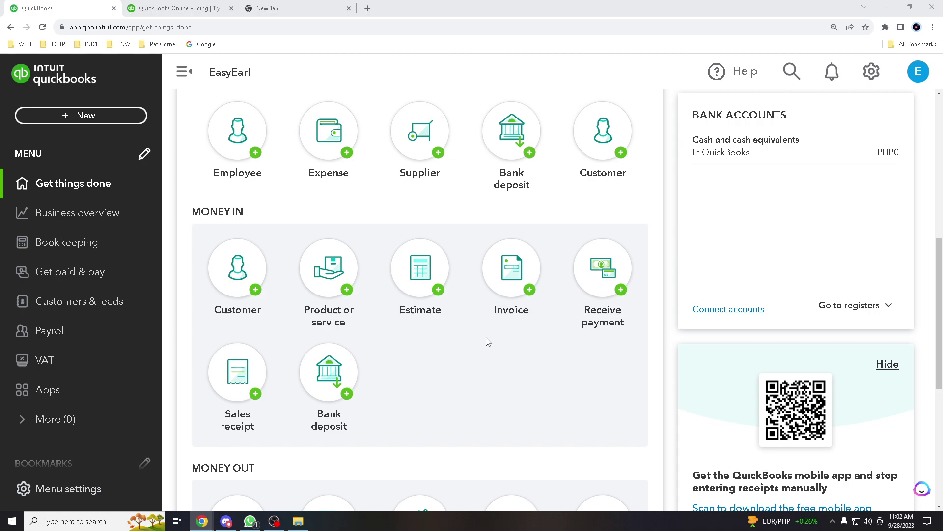
- Look over the QuickBooks company dashboard, then go to the empty new Chrome tab
scroll(488, 342, "up", 3)
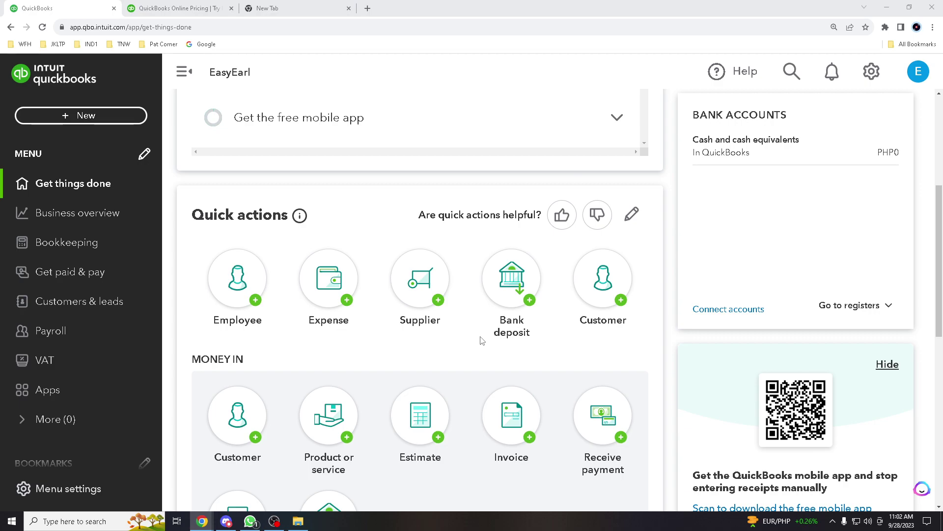
scroll(488, 344, "up", 3)
scroll(429, 343, "up", 2)
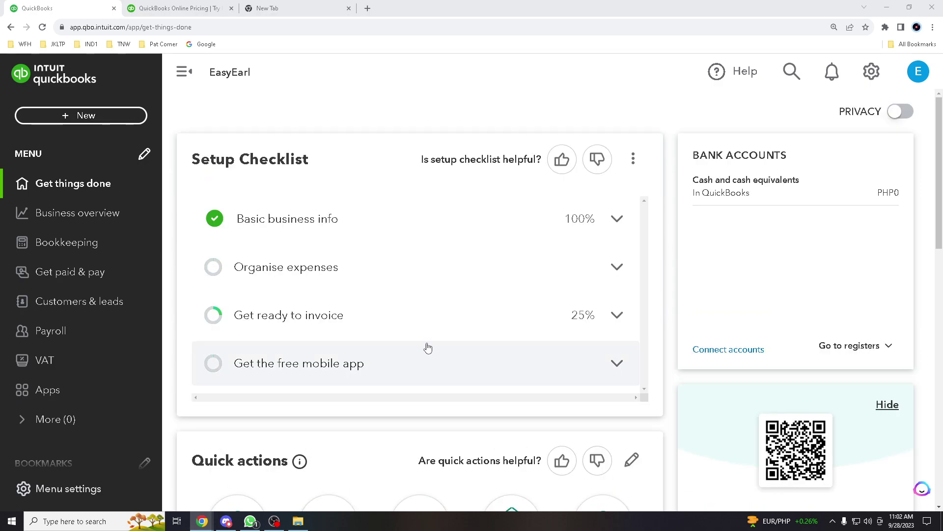
scroll(418, 376, "down", 3)
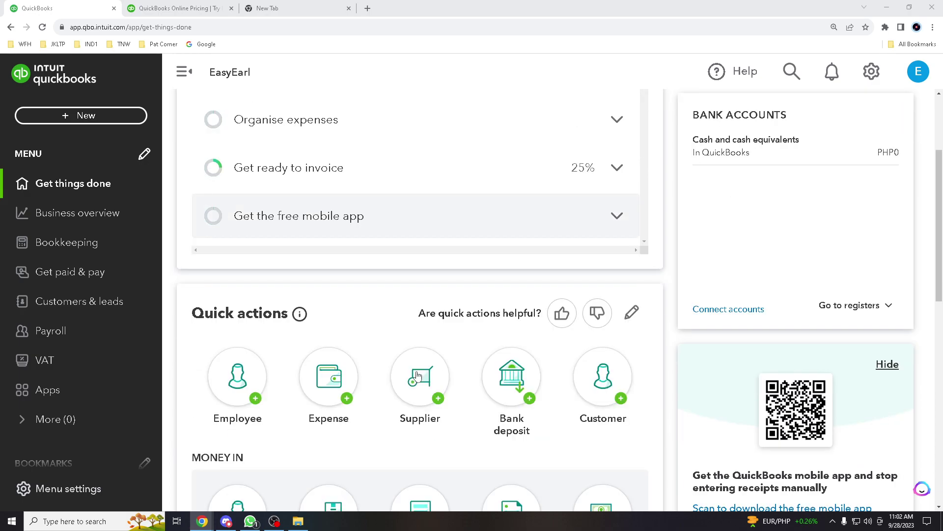
scroll(417, 376, "down", 3)
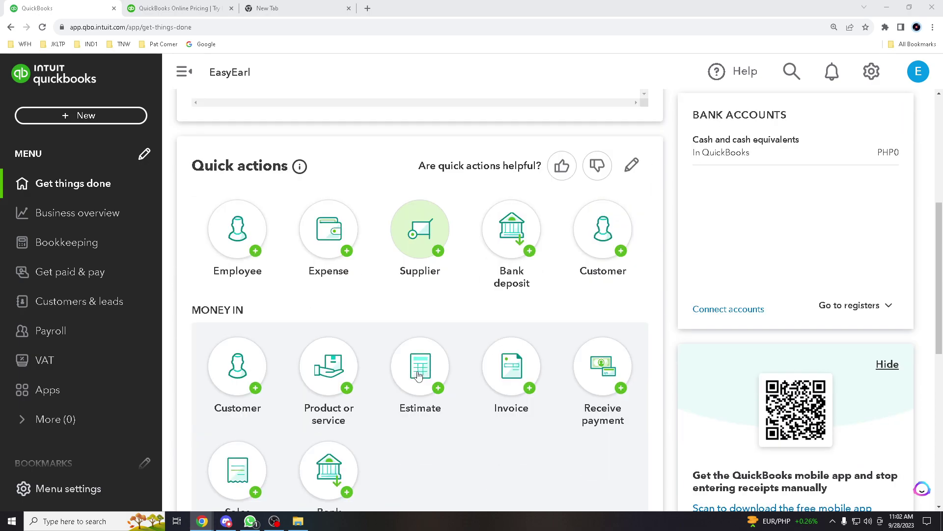
scroll(418, 376, "down", 2)
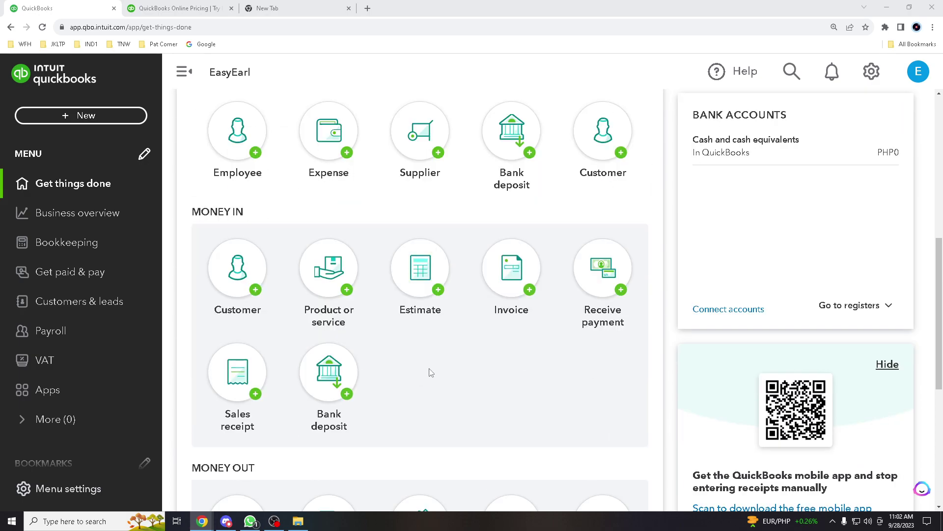
scroll(403, 362, "down", 4)
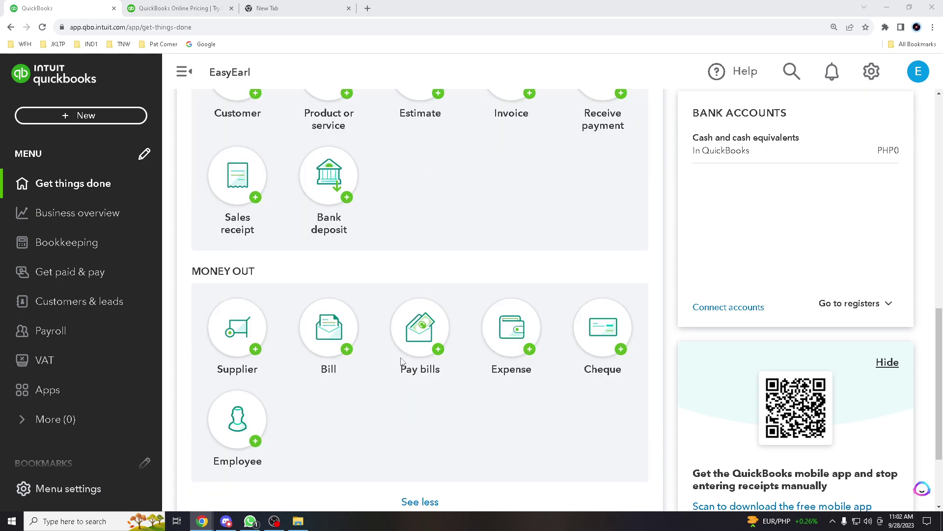
scroll(403, 363, "up", 5)
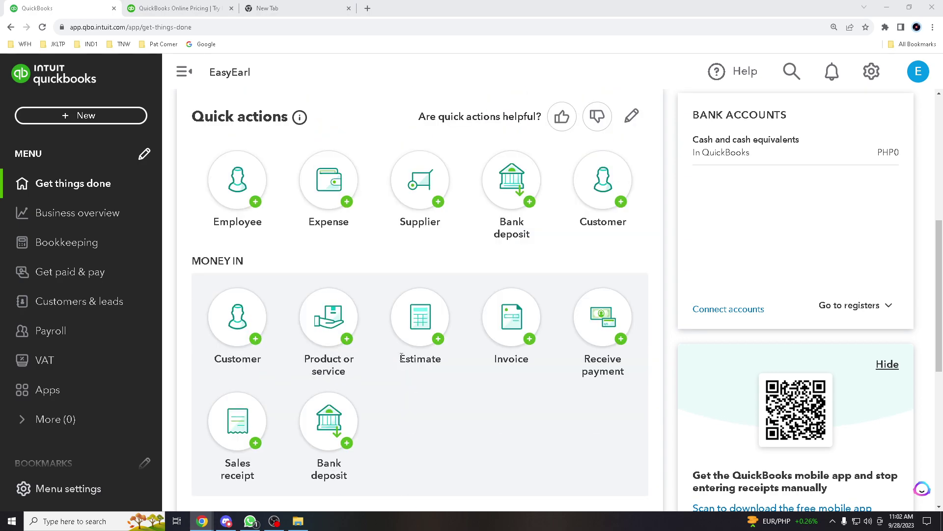
scroll(402, 357, "down", 6)
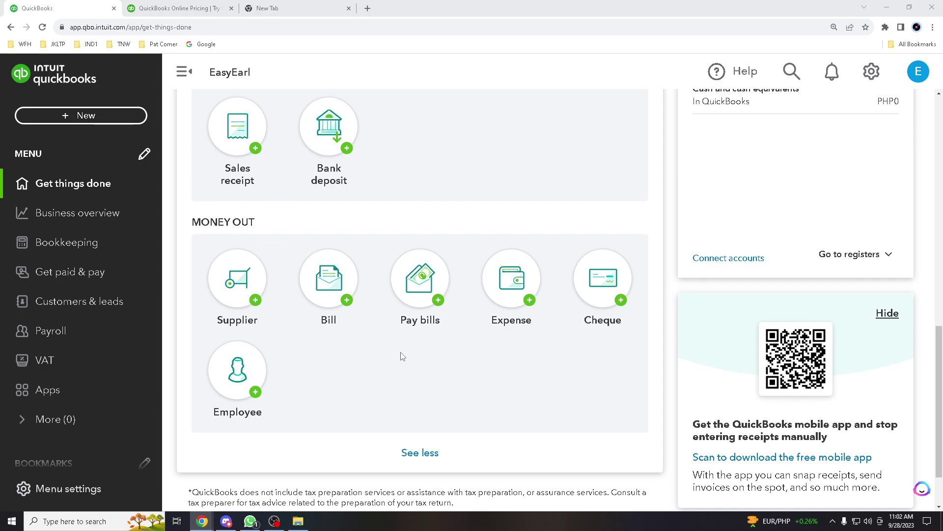
scroll(404, 354, "down", 2)
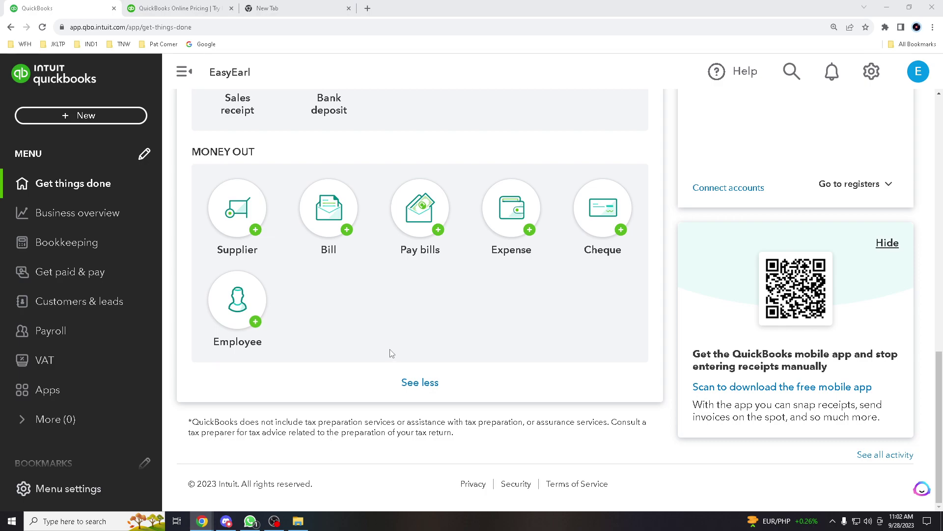
scroll(390, 354, "up", 4)
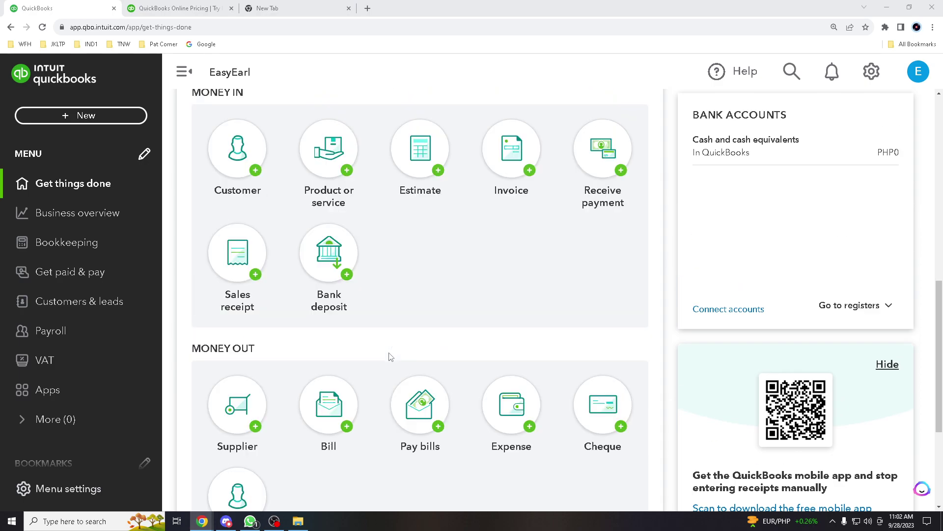
scroll(391, 354, "up", 4)
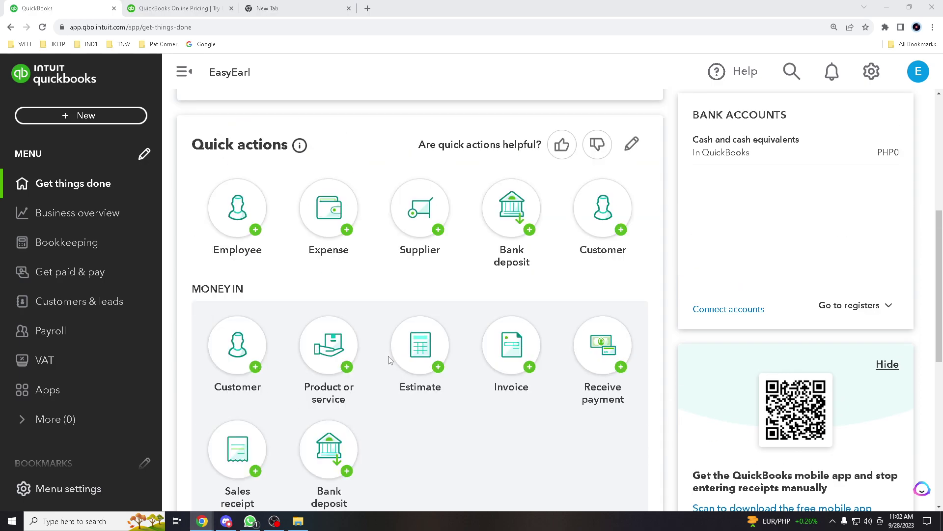
scroll(468, 387, "down", 3)
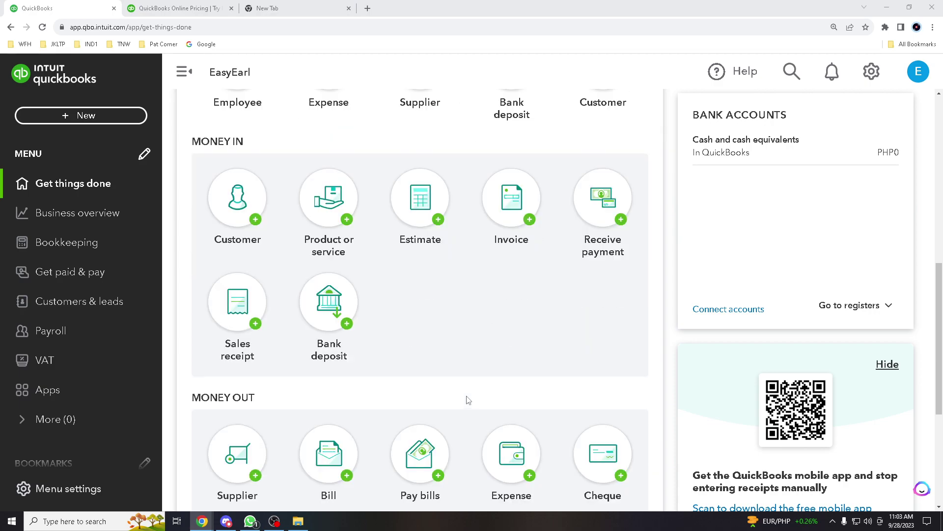
scroll(466, 396, "down", 5)
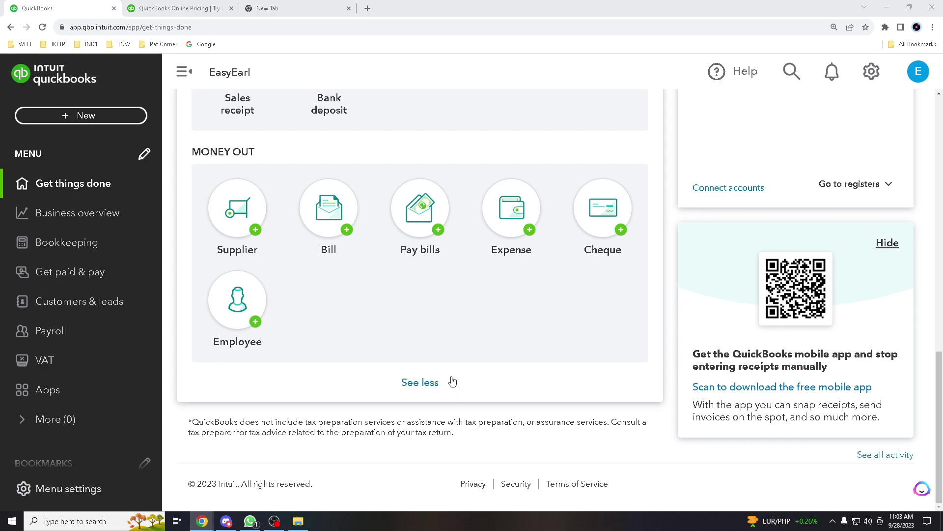
scroll(454, 384, "up", 1)
scroll(454, 368, "up", 3)
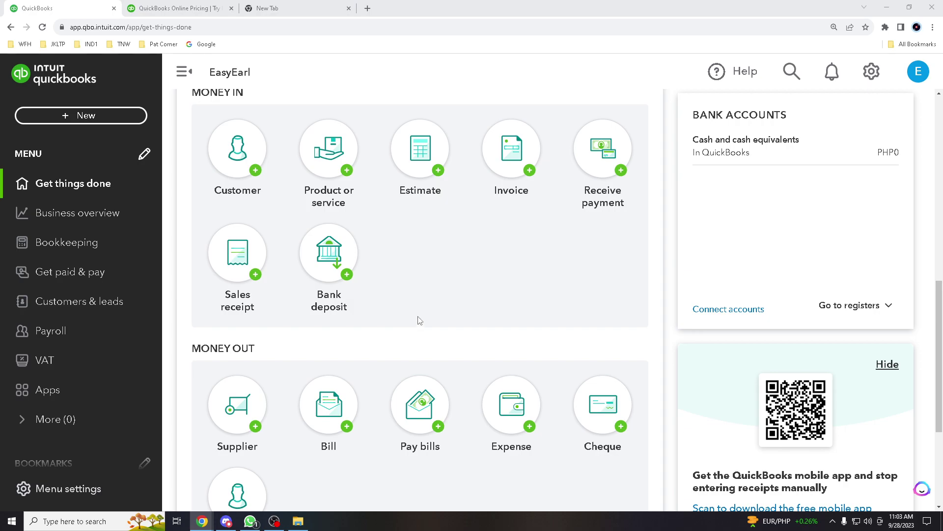
scroll(418, 322, "down", 2)
scroll(419, 320, "down", 2)
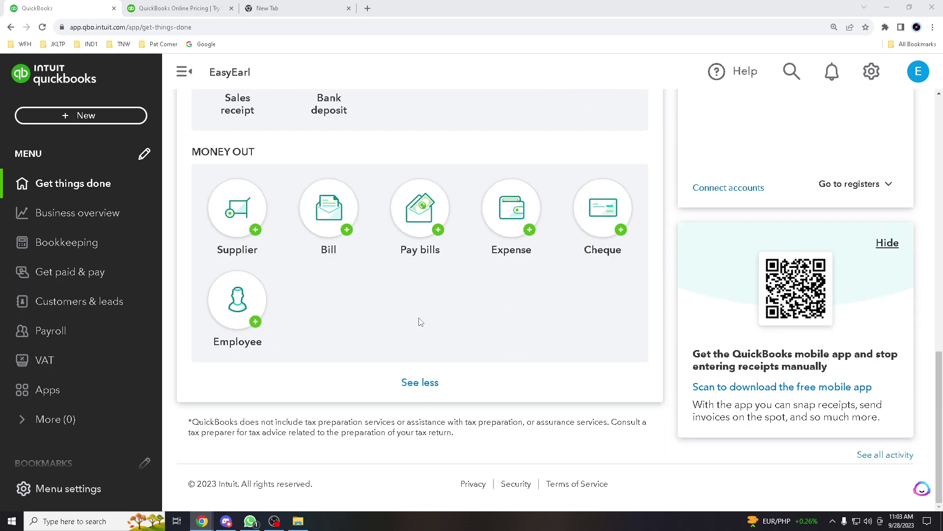
scroll(761, 279, "up", 3)
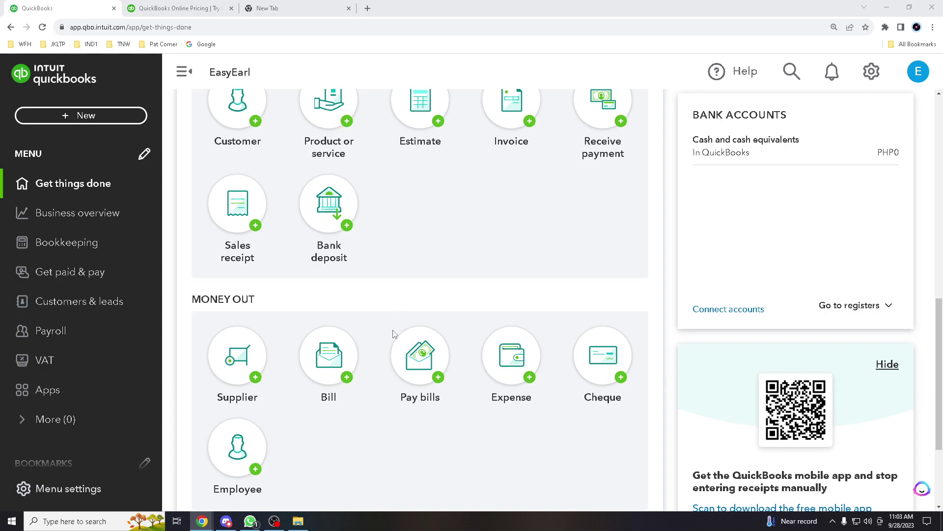
scroll(393, 334, "up", 3)
scroll(398, 330, "up", 3)
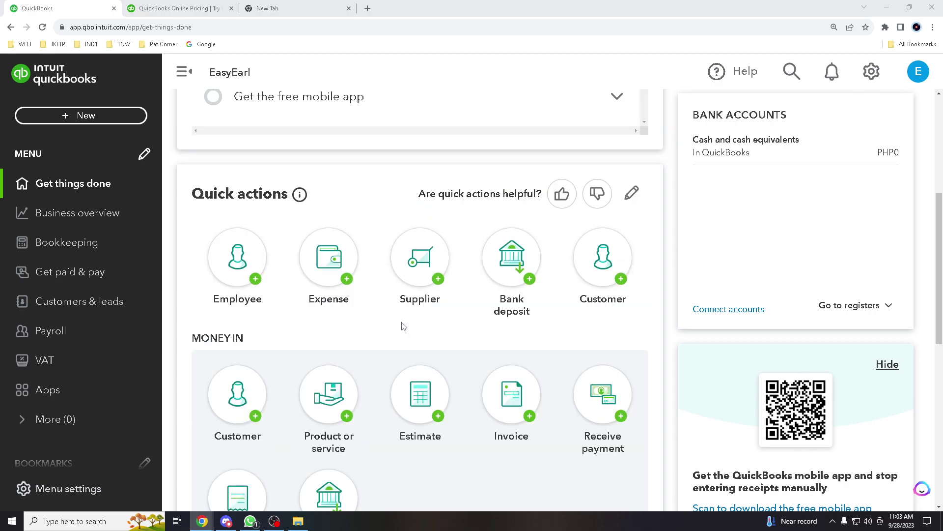
scroll(404, 327, "up", 4)
scroll(403, 327, "up", 2)
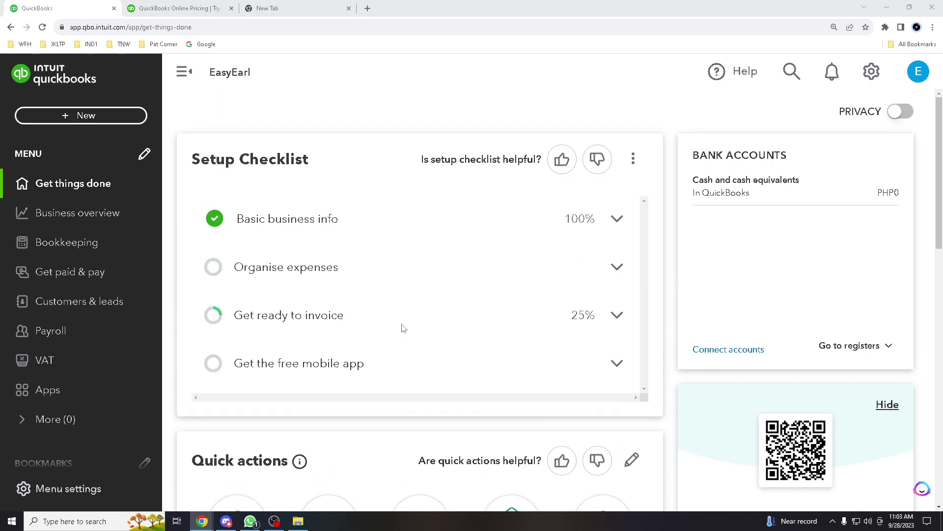
scroll(403, 328, "down", 6)
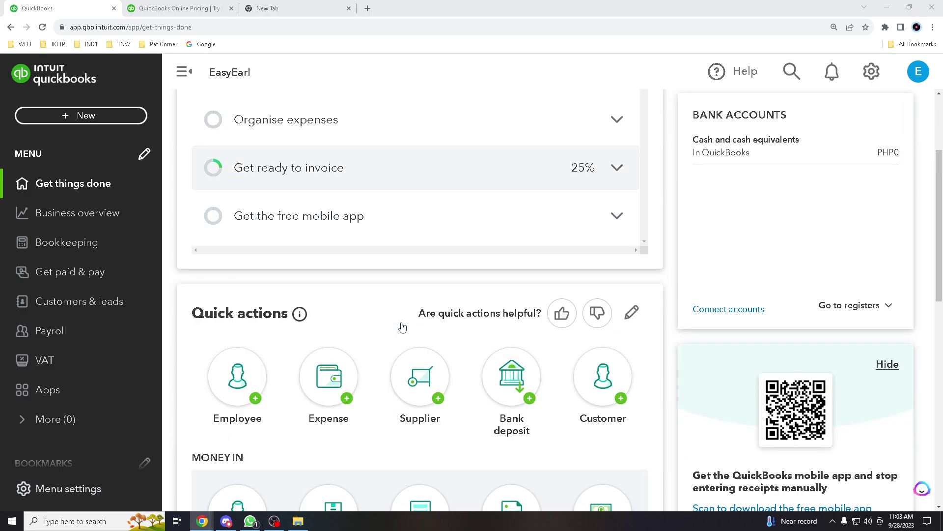
scroll(403, 324, "down", 2)
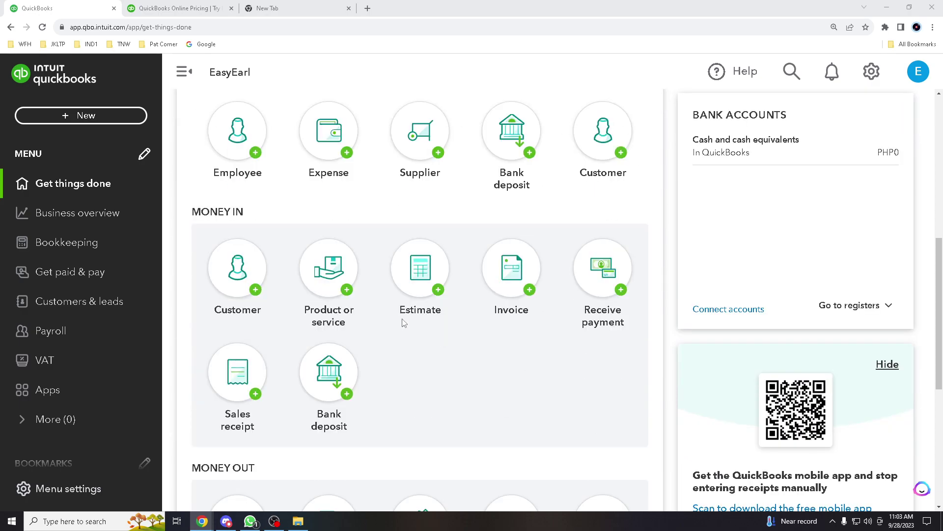
scroll(404, 322, "down", 2)
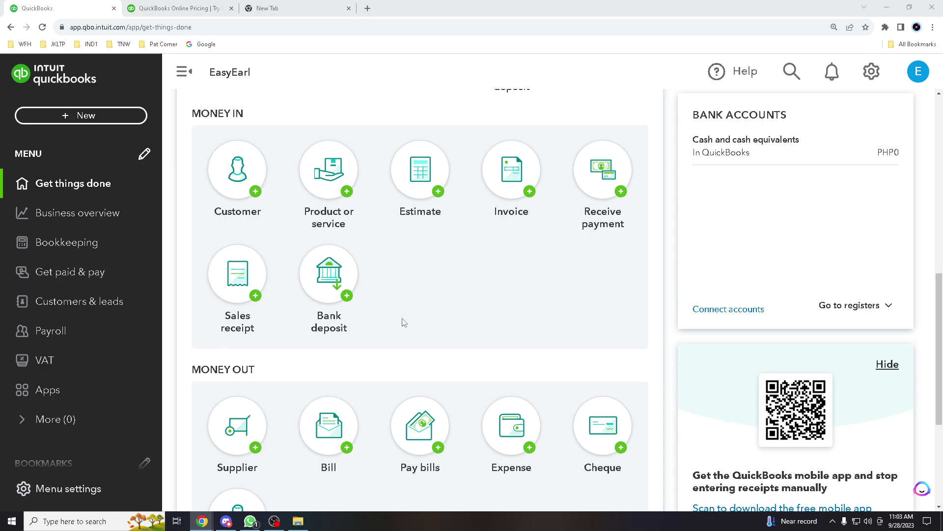
scroll(404, 322, "down", 3)
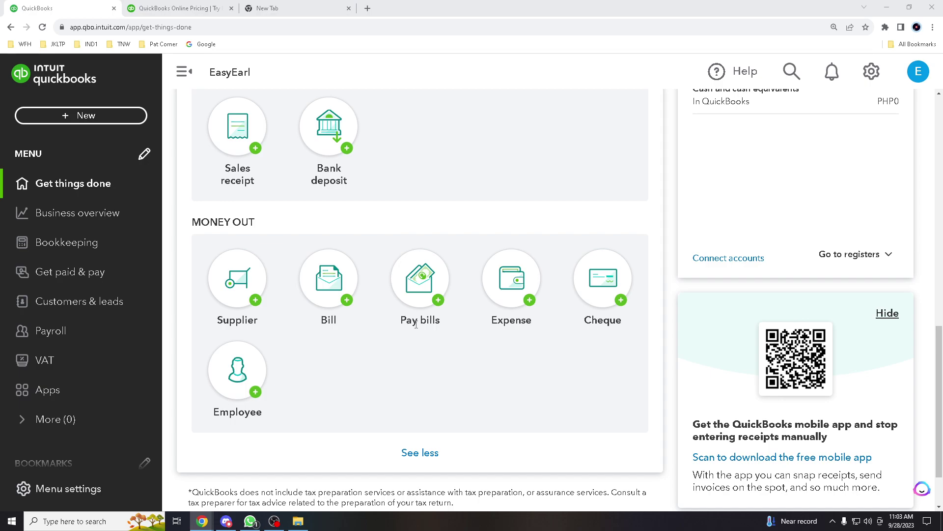
scroll(417, 324, "down", 2)
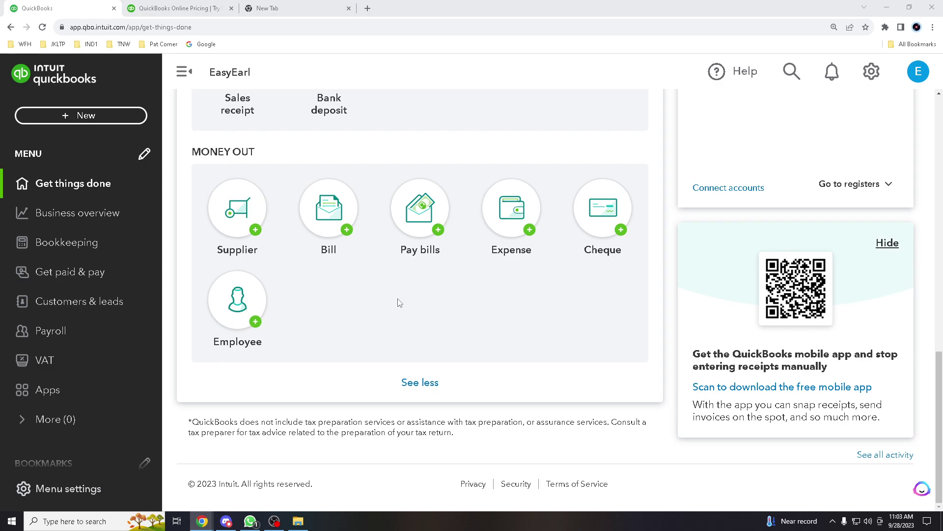
scroll(400, 303, "up", 4)
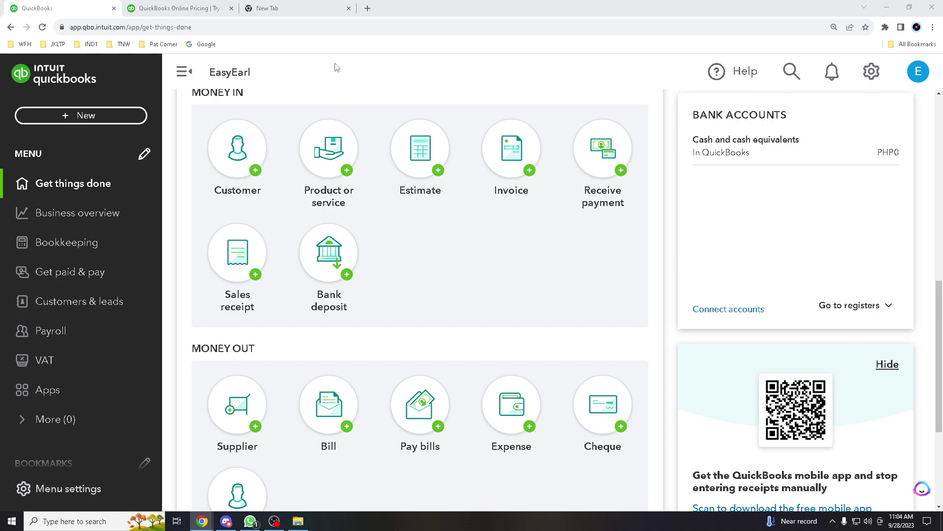
left_click(313, 7)
type("quic")
left_click(59, 8)
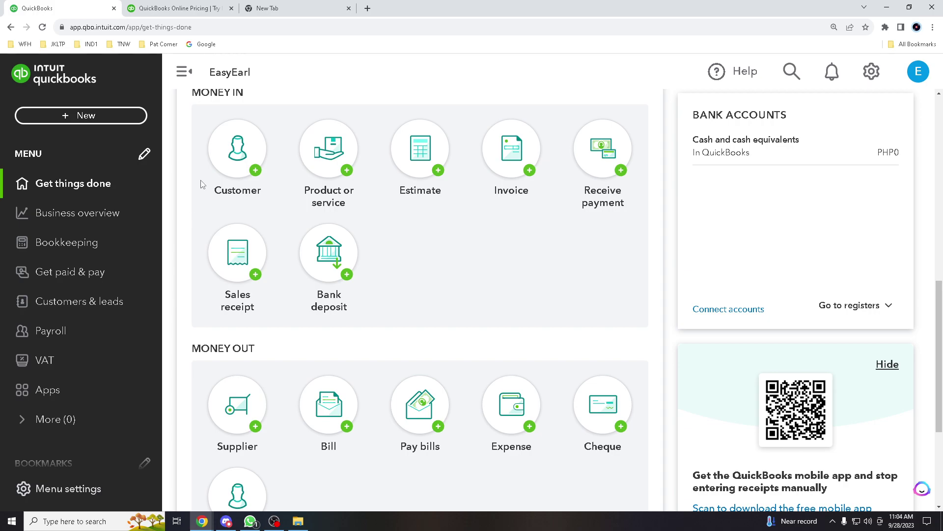
left_click(268, 8)
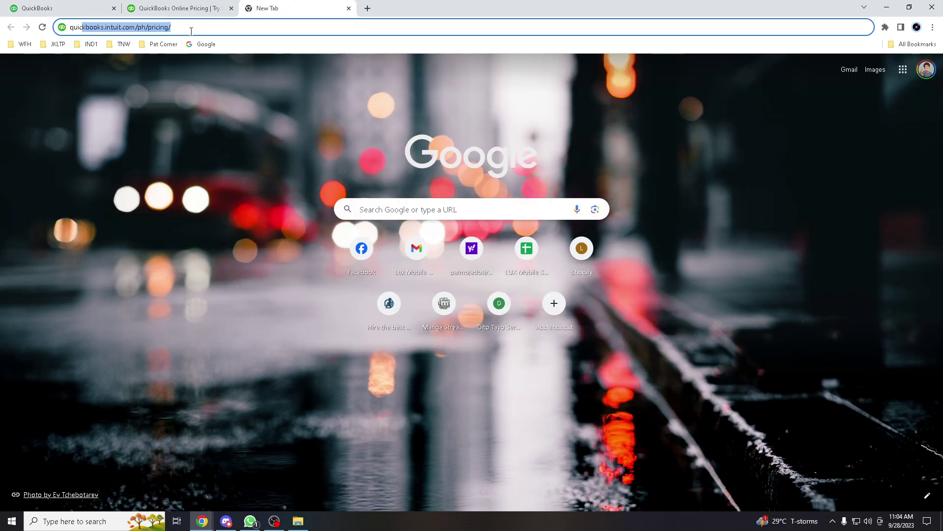
- Search Google for 'quick pricing' from the new tab
key("ctrl+a")
type("wuick")
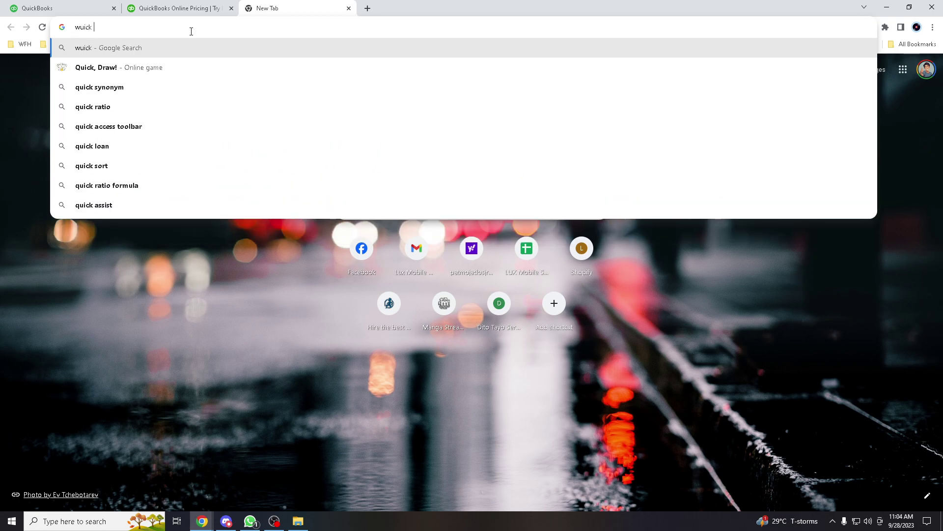
key("ctrl+z")
key("ctrl+y")
key("ctrl+z")
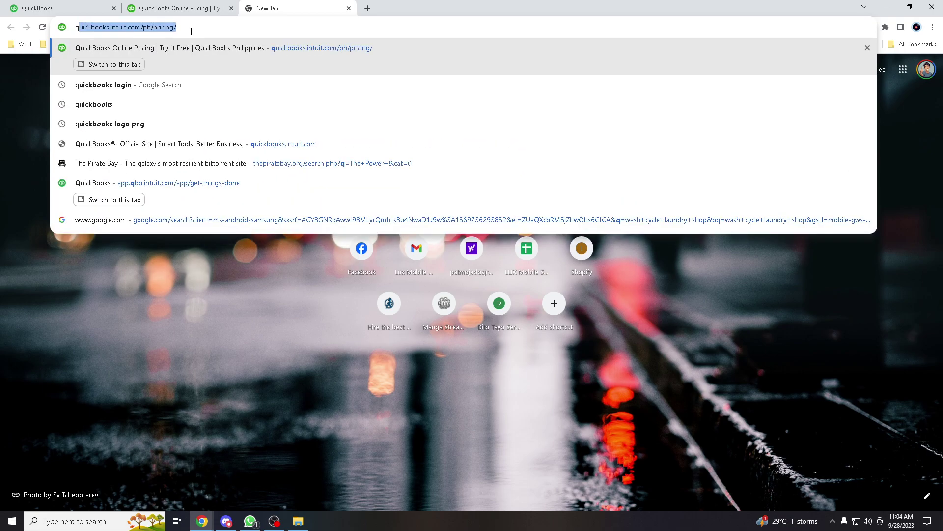
type("quick prin")
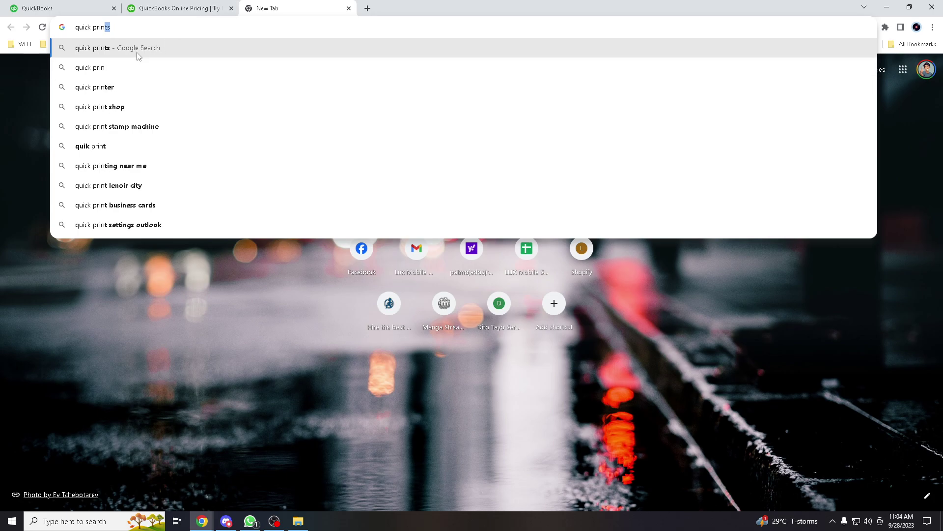
key("BackSpace")
key("BackSpace")
type("cing")
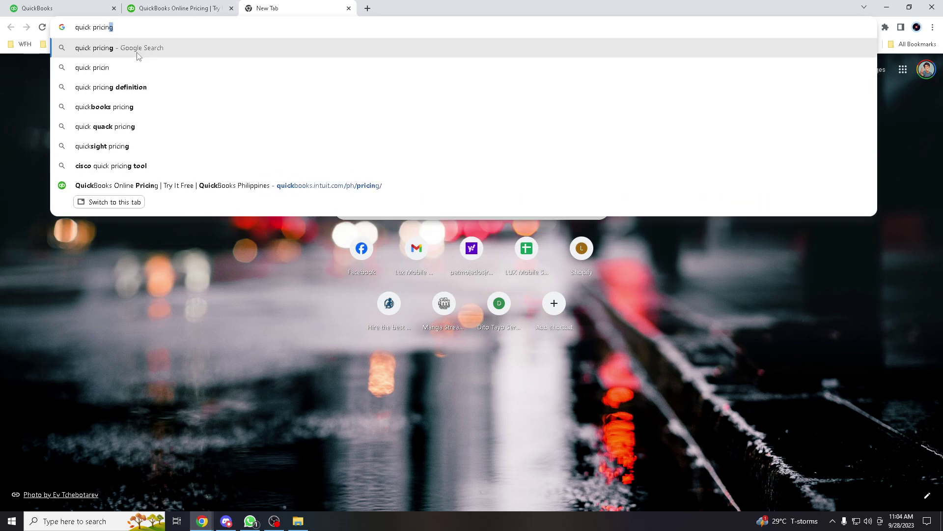
left_click(125, 51)
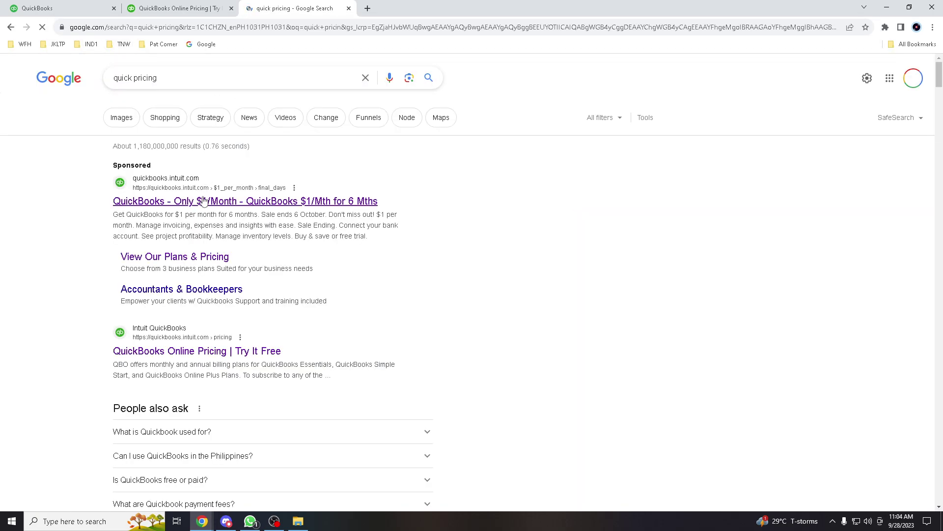
- Open the sponsored QuickBooks link, keep the QuickBooks Online Pricing tab and close the extra promo tab
left_click(206, 201)
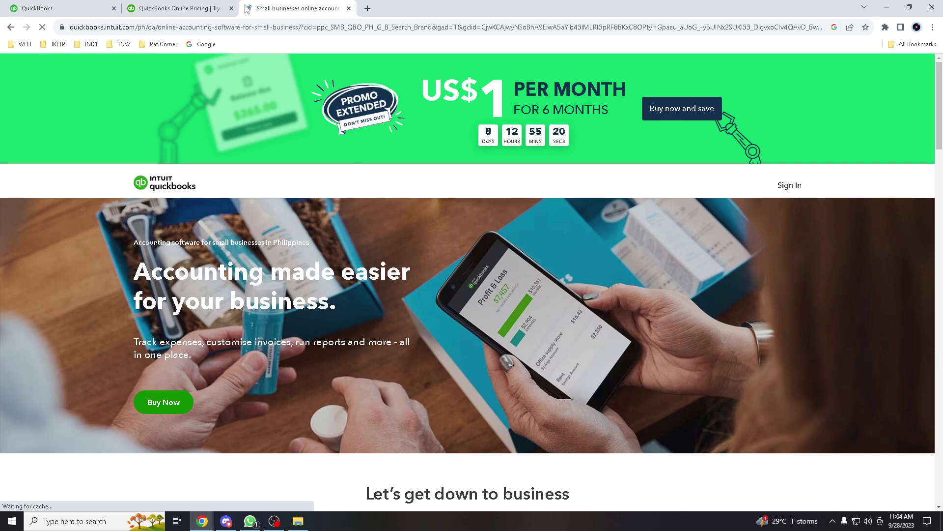
scroll(376, 170, "down", 10)
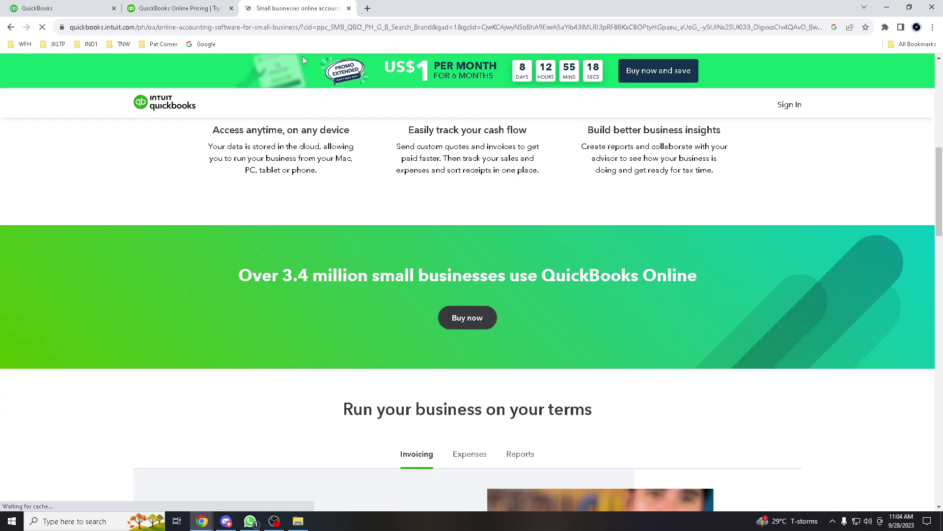
left_click(161, 7)
left_click(349, 8)
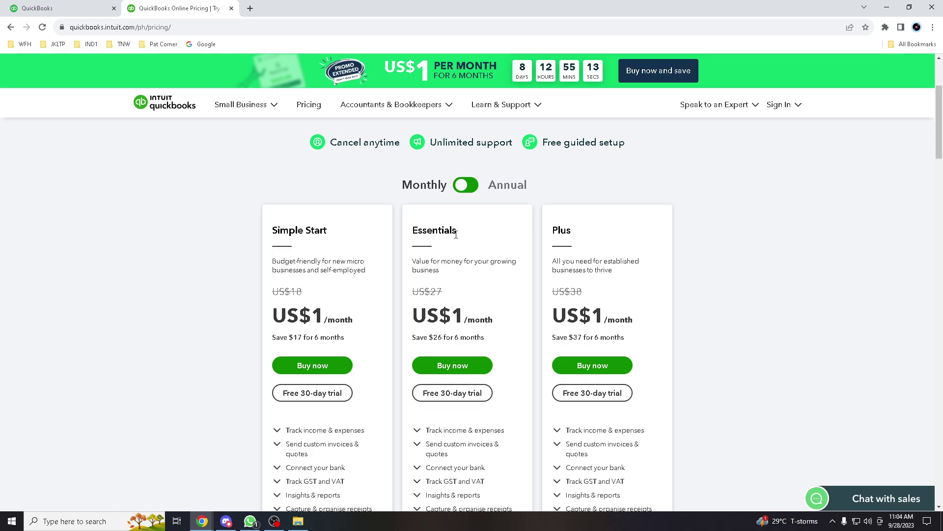
- Scroll to the Plus plan and choose its 'Free 30-day trial' option
scroll(585, 201, "down", 2)
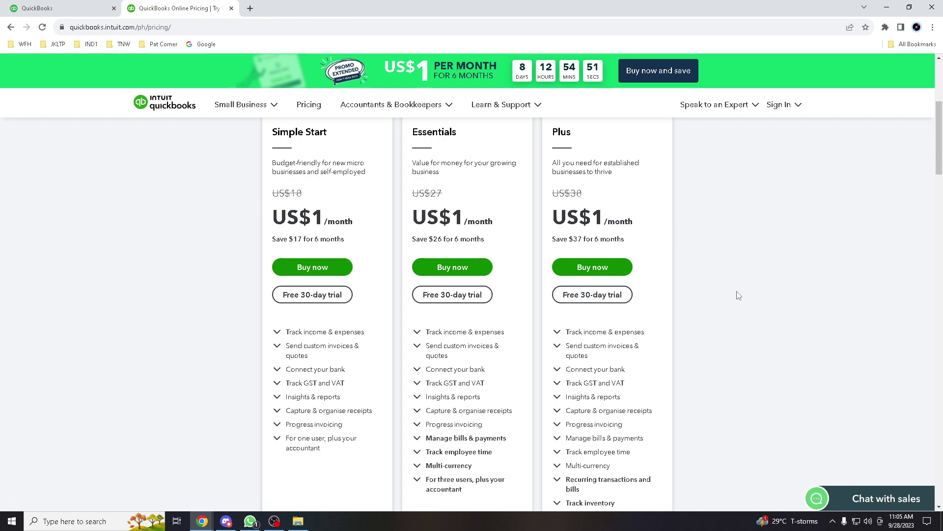
left_click(613, 299)
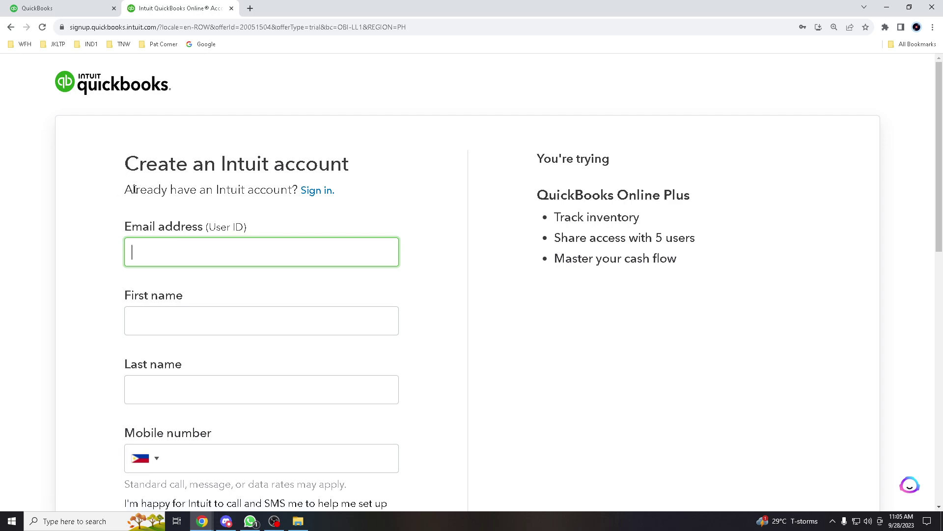
- Scroll the sign-up form down to the One More Step button and back to the top
scroll(133, 189, "down", 3)
scroll(185, 196, "up", 3)
scroll(186, 252, "down", 8)
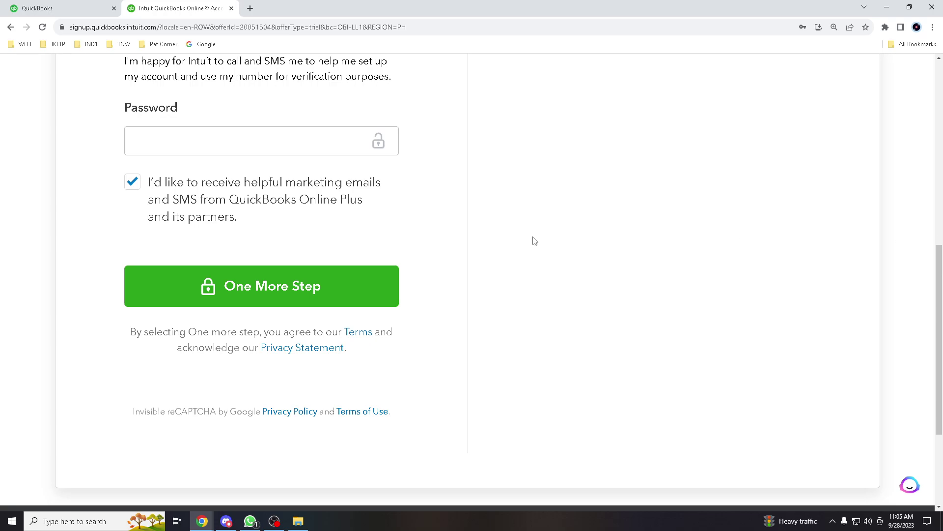
scroll(258, 234, "up", 5)
scroll(258, 234, "up", 4)
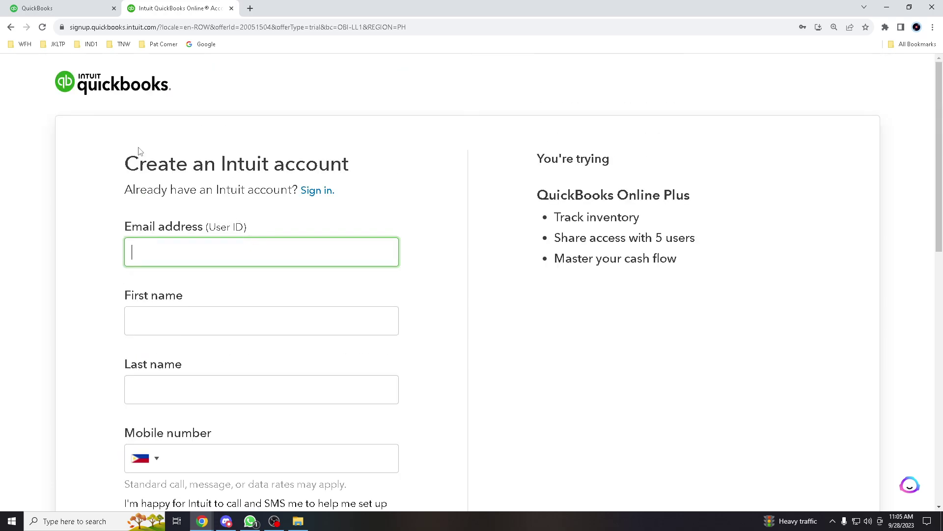
- Switch back to the QuickBooks company tab and look over its Quick actions and Money in shortcuts
key("ctrl+shift+Tab")
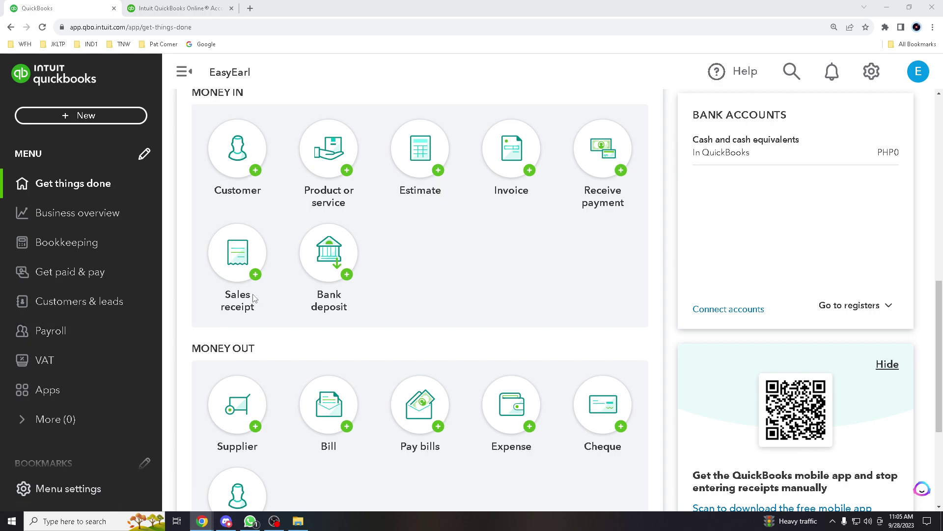
scroll(256, 300, "up", 2)
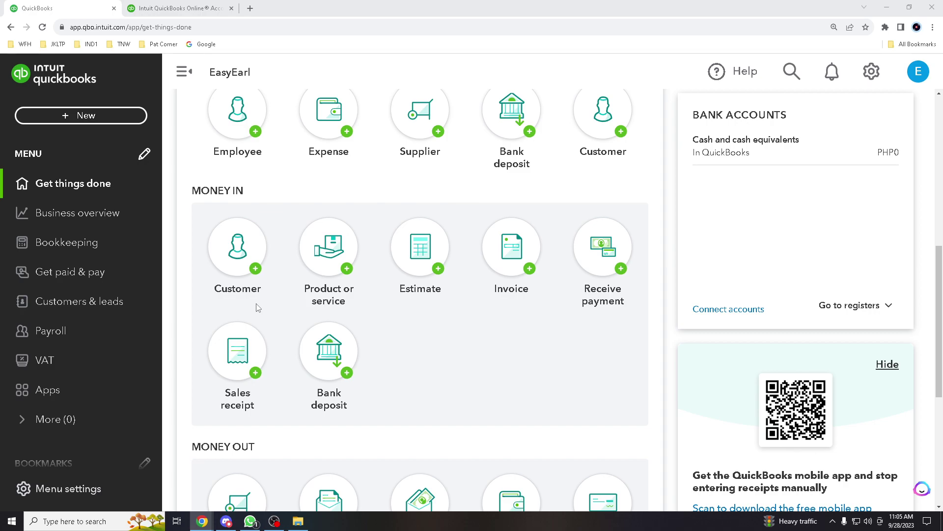
scroll(259, 315, "down", 3)
scroll(259, 314, "up", 4)
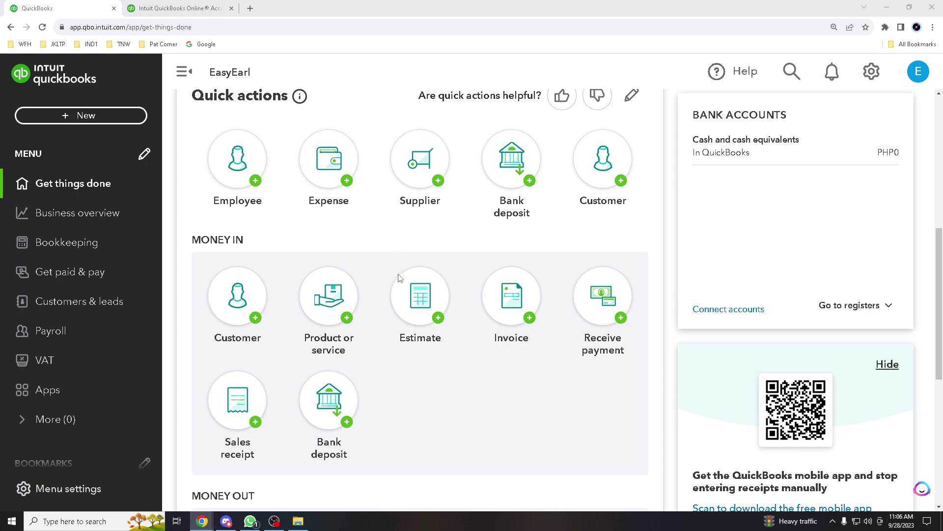
scroll(399, 278, "down", 2)
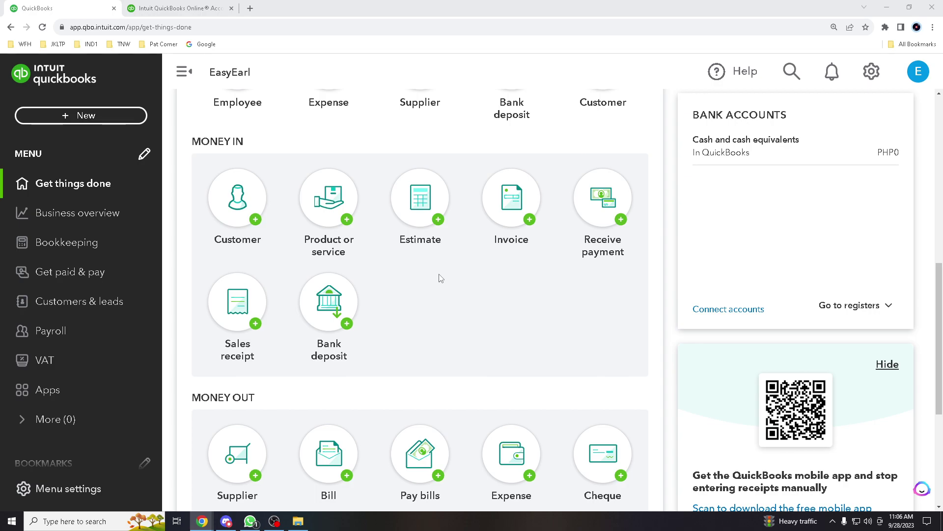
scroll(441, 295, "down", 4)
scroll(441, 295, "up", 5)
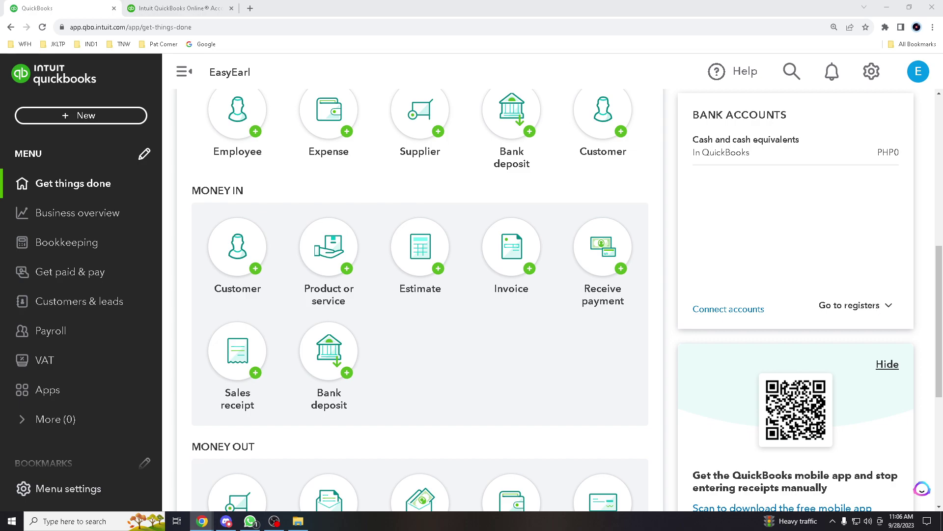